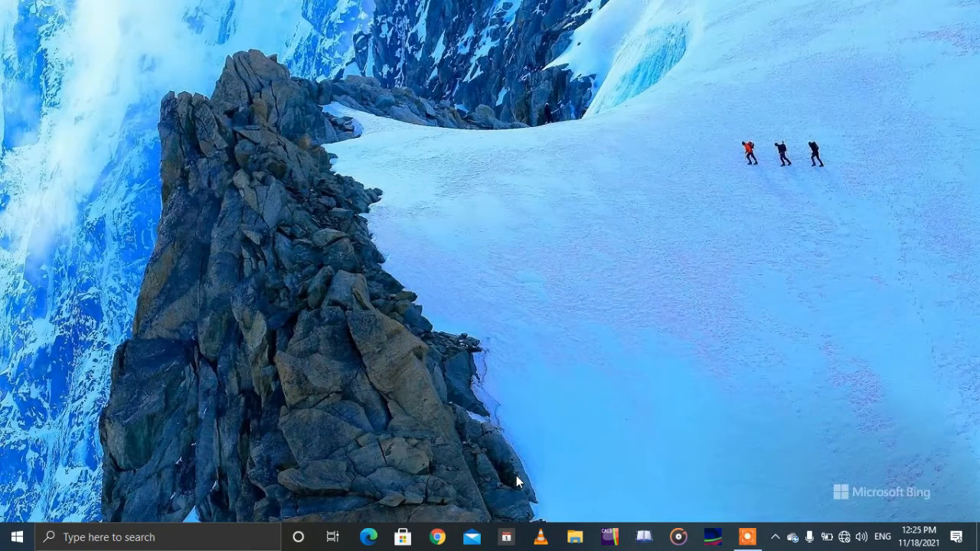
pyautogui.press('super')
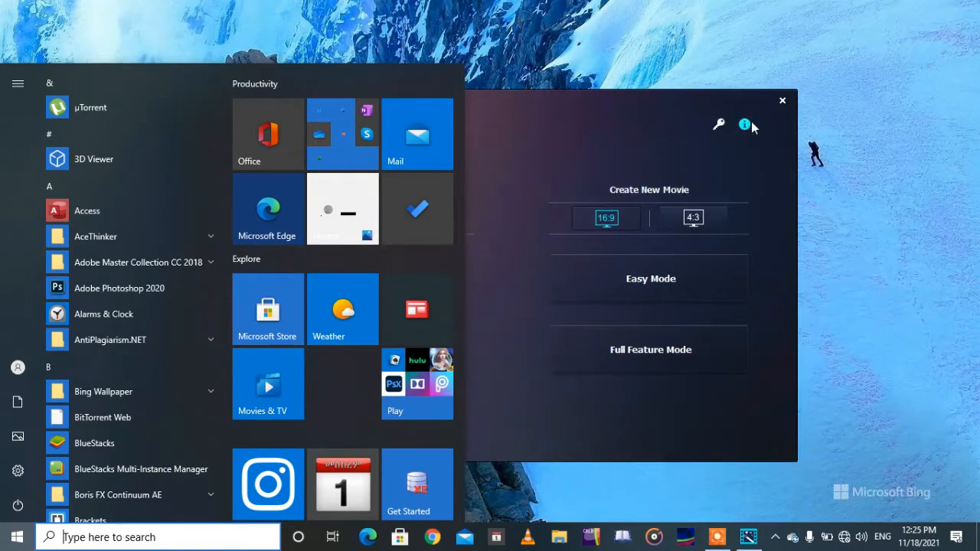
pyautogui.click(684, 331)
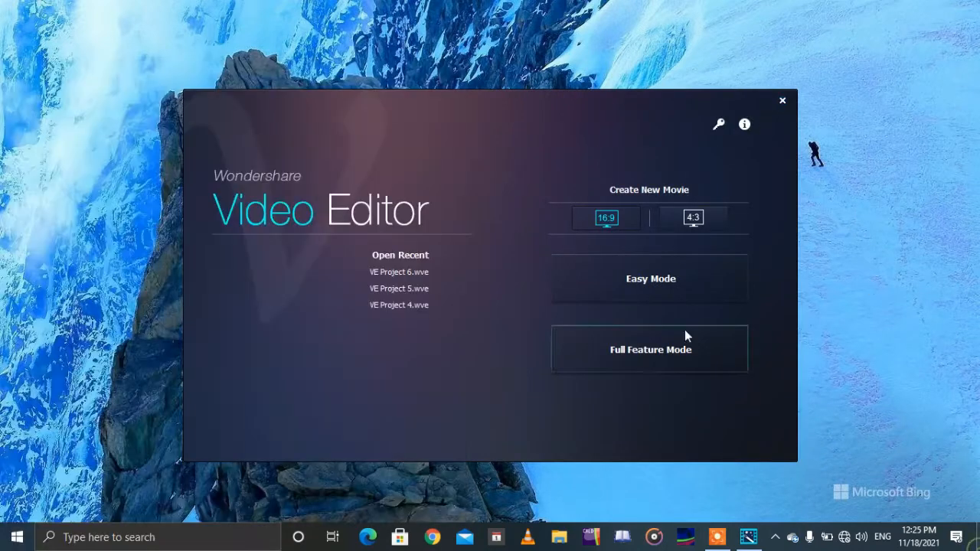
pyautogui.click(976, 537)
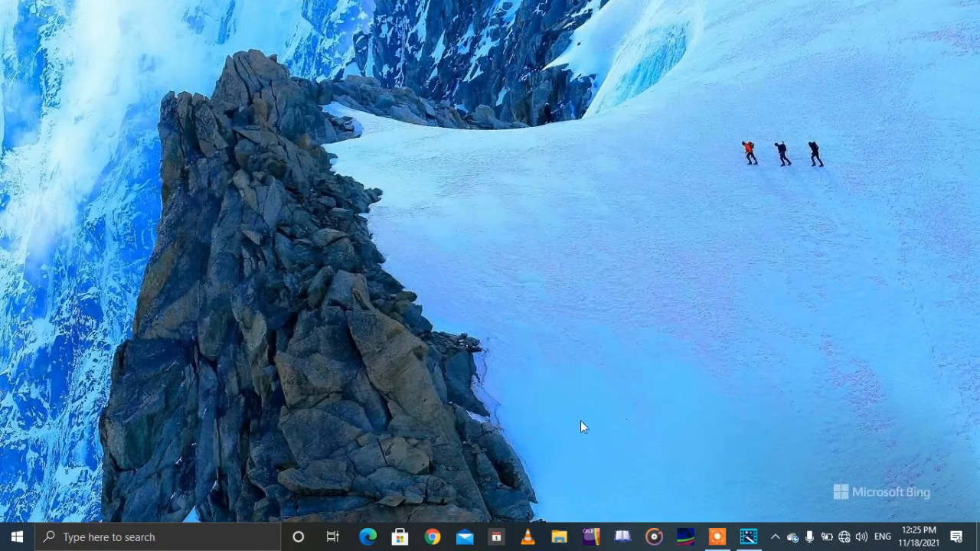
pyautogui.click(11, 539)
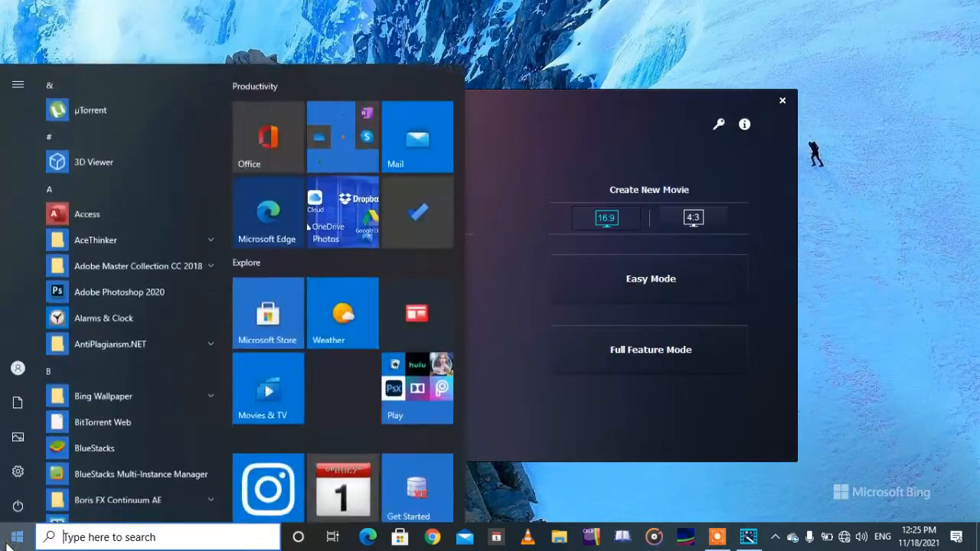
pyautogui.click(782, 100)
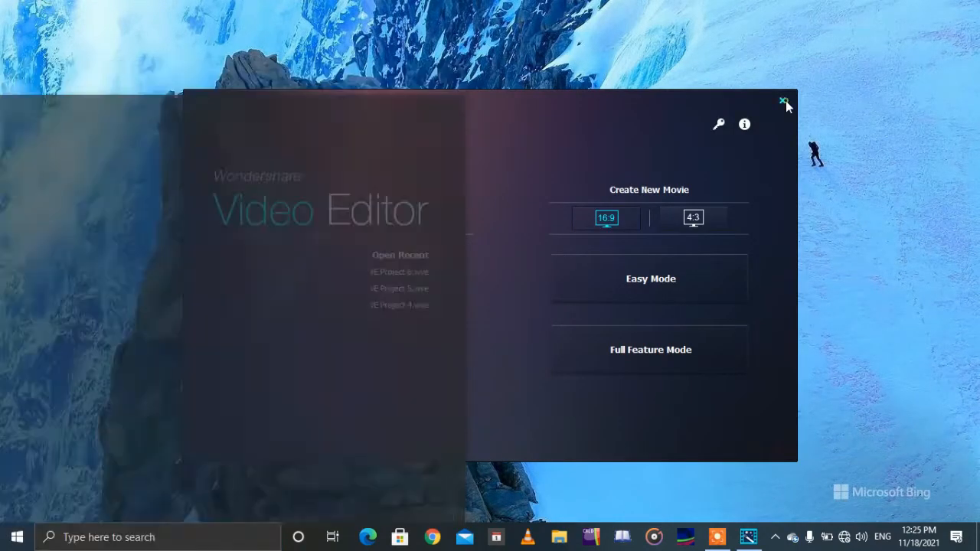
# - Launch Excel and create a new workbook from the Loan Amortization template
pyautogui.click(18, 534)
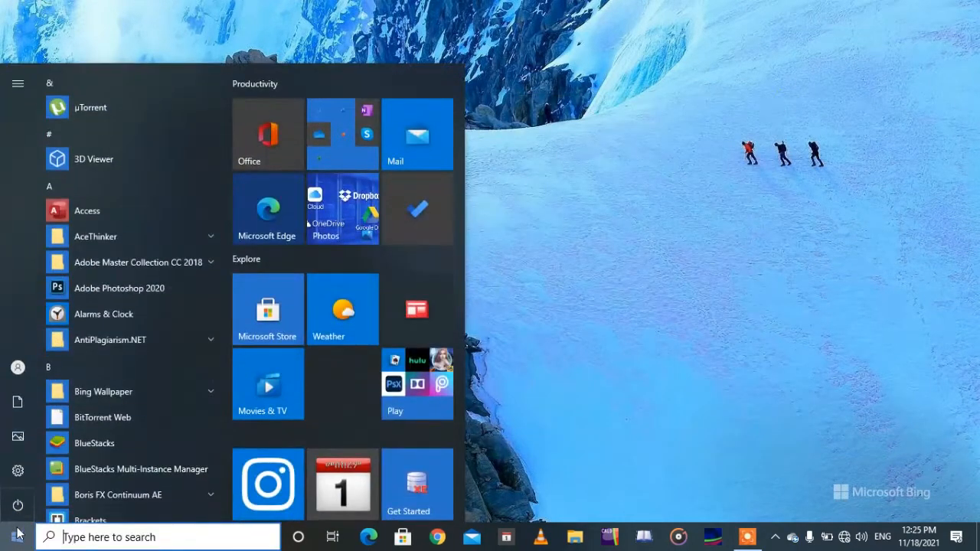
pyautogui.write('ex')
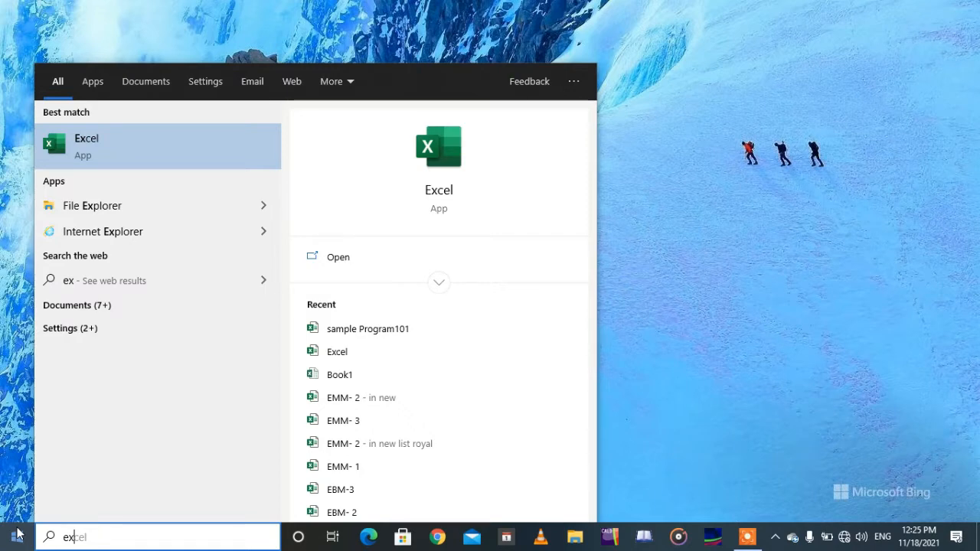
pyautogui.press('Return')
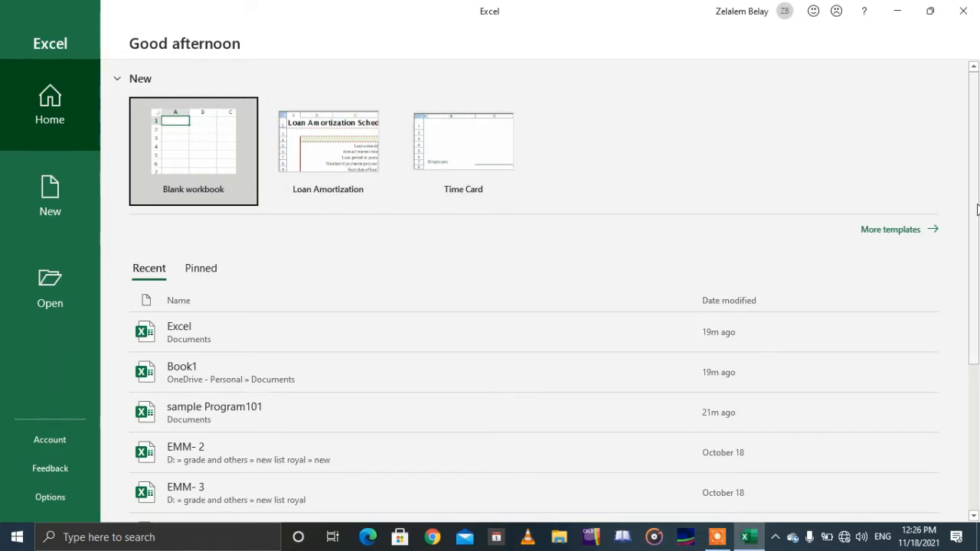
pyautogui.click(894, 231)
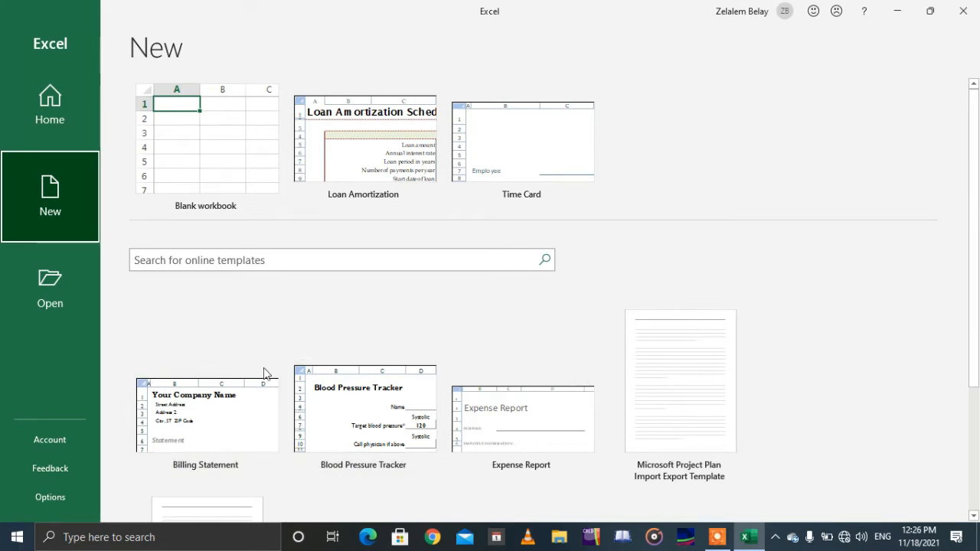
pyautogui.doubleClick(363, 157)
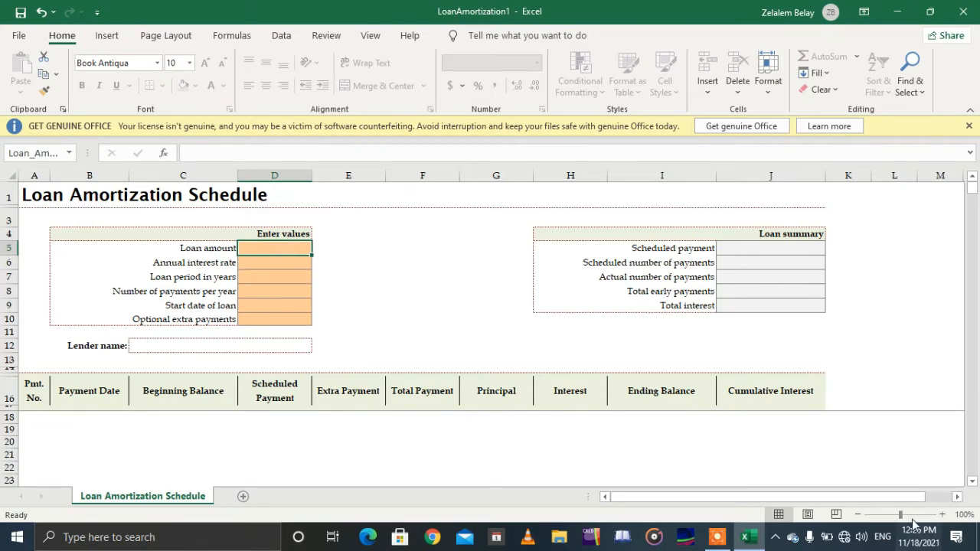
# - Set the loan amount to 150000 and the annual interest rate to 12% in the Enter values block
pyautogui.moveTo(900, 514); pyautogui.dragTo(909, 514)
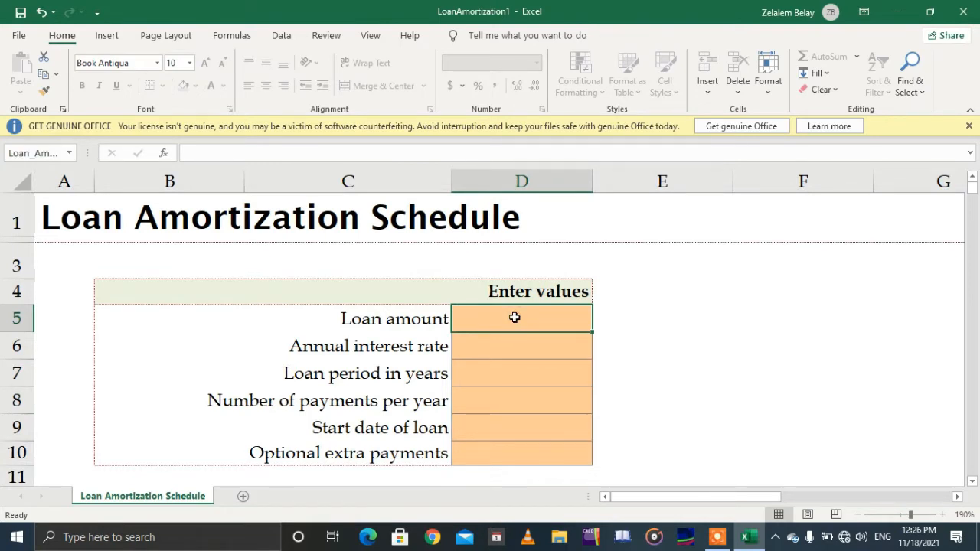
pyautogui.write('150000')
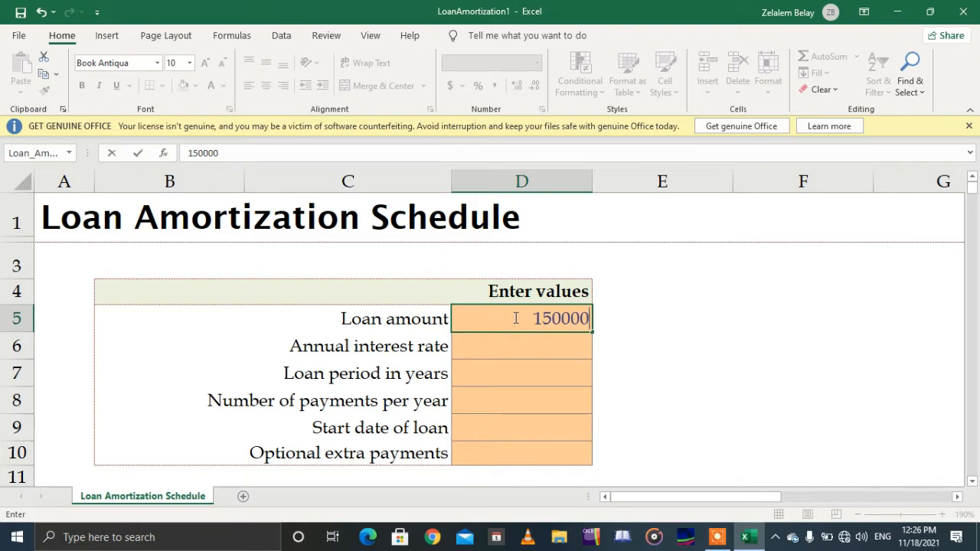
pyautogui.click(526, 343)
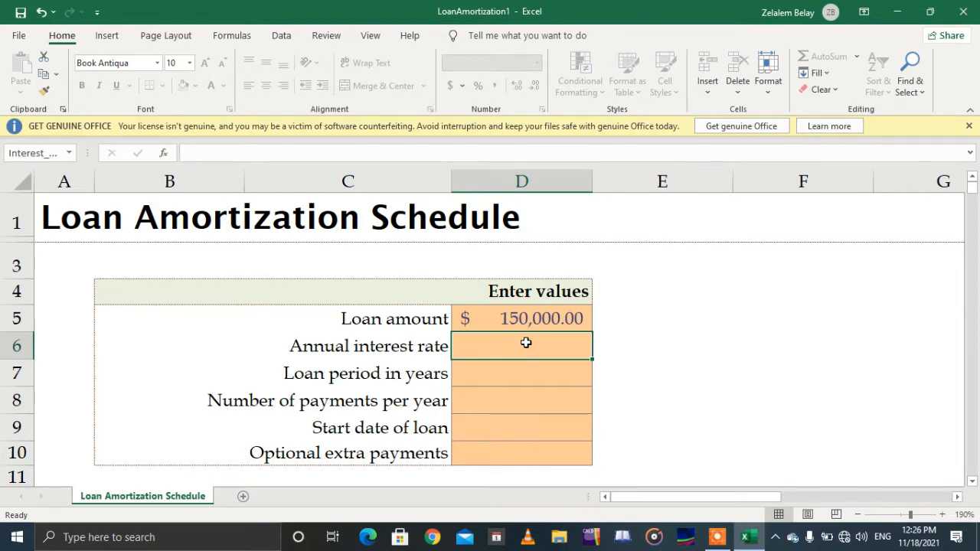
pyautogui.write('12')
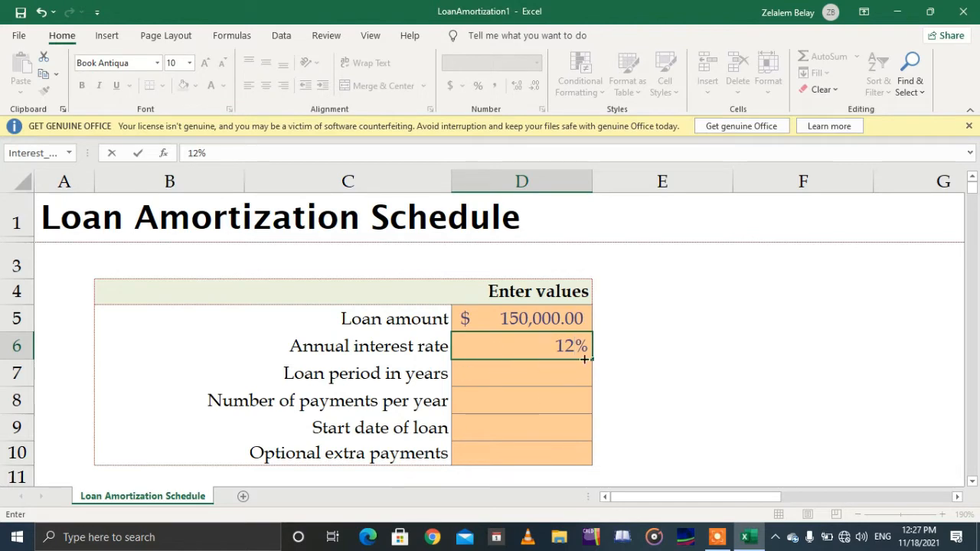
# - Set the loan period to 10 years and the number of payments per year to 12
pyautogui.click(531, 383)
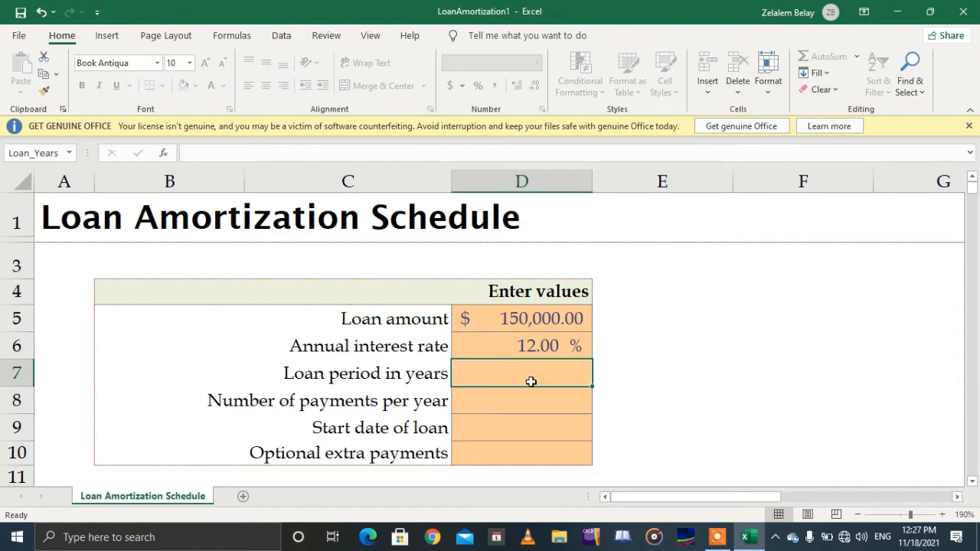
pyautogui.write('10')
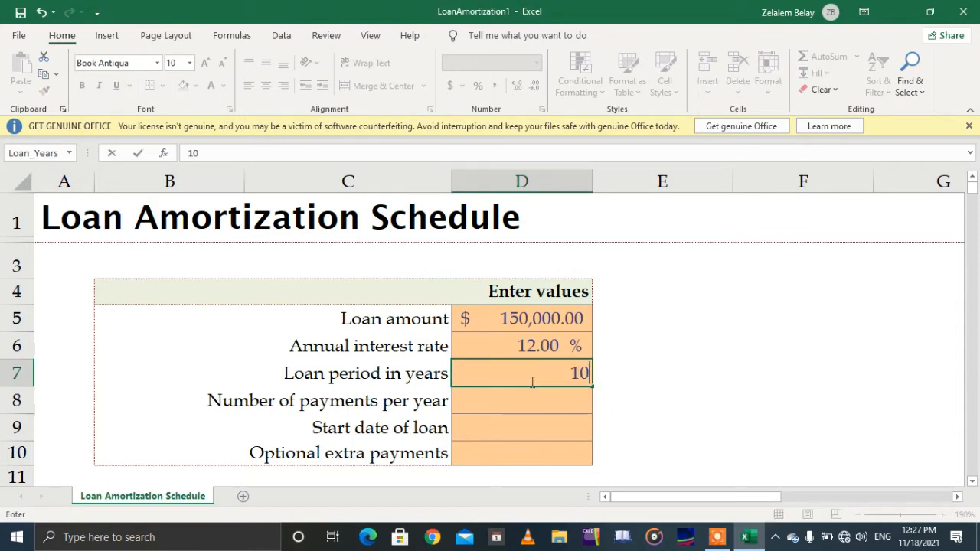
pyautogui.click(530, 402)
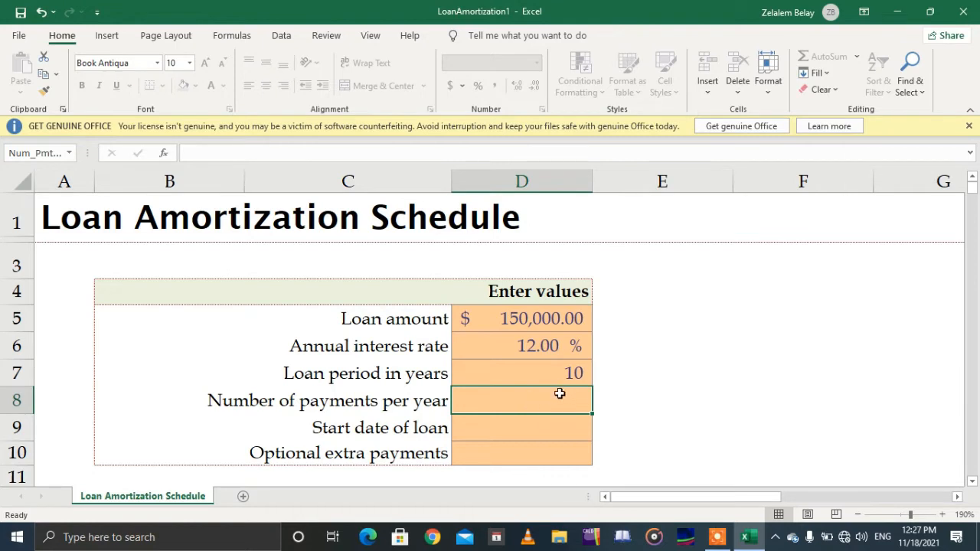
pyautogui.write('12')
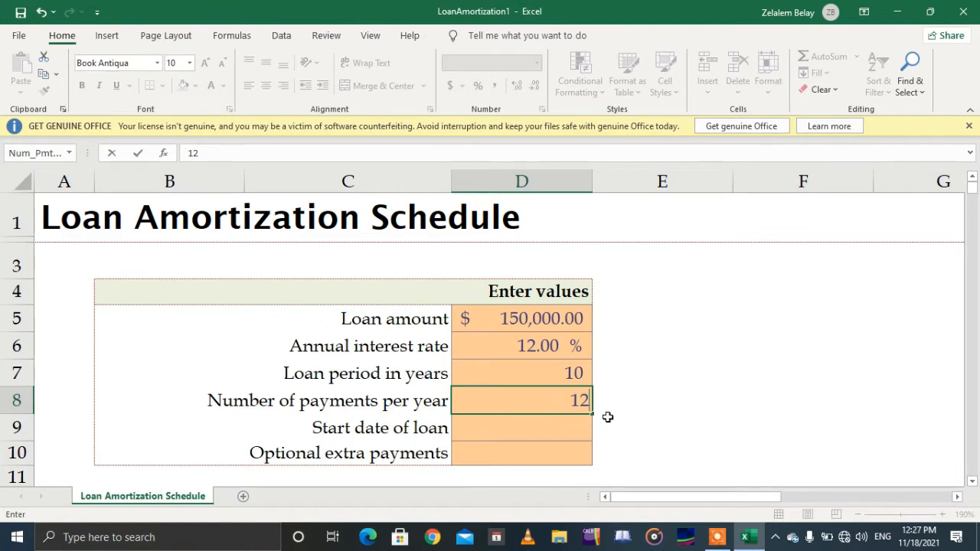
# - Set the start date of the loan to 11/19/2021 and dismiss the Office licence notice
pyautogui.click(556, 430)
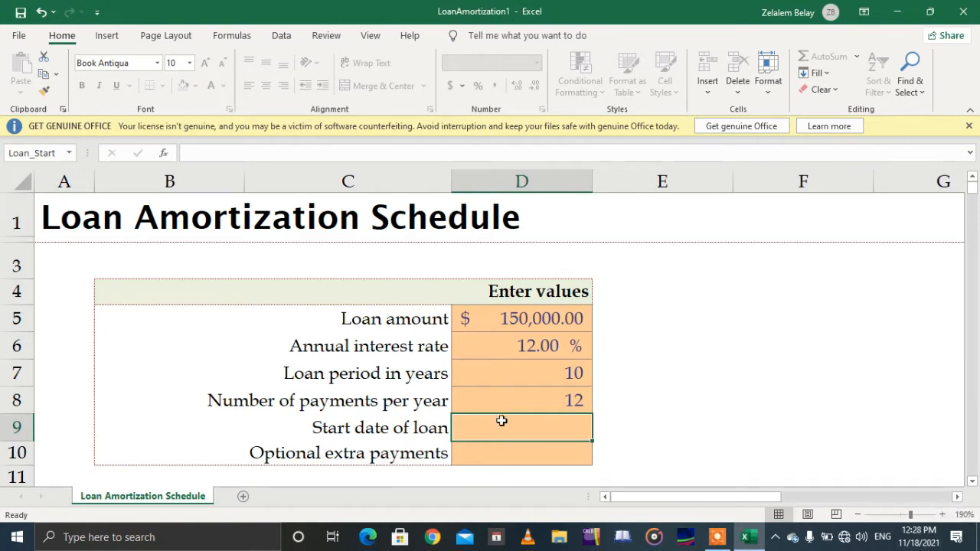
pyautogui.write('11')
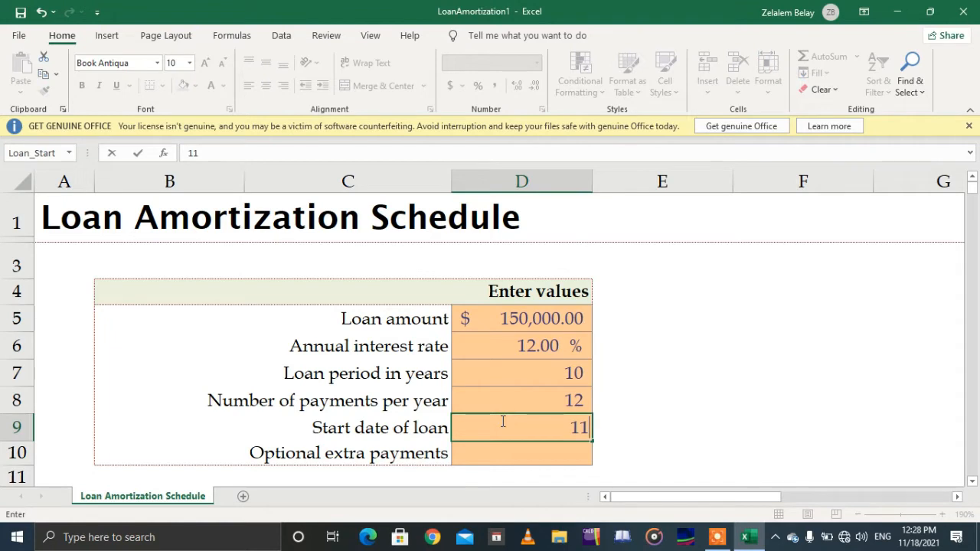
pyautogui.write('/19/')
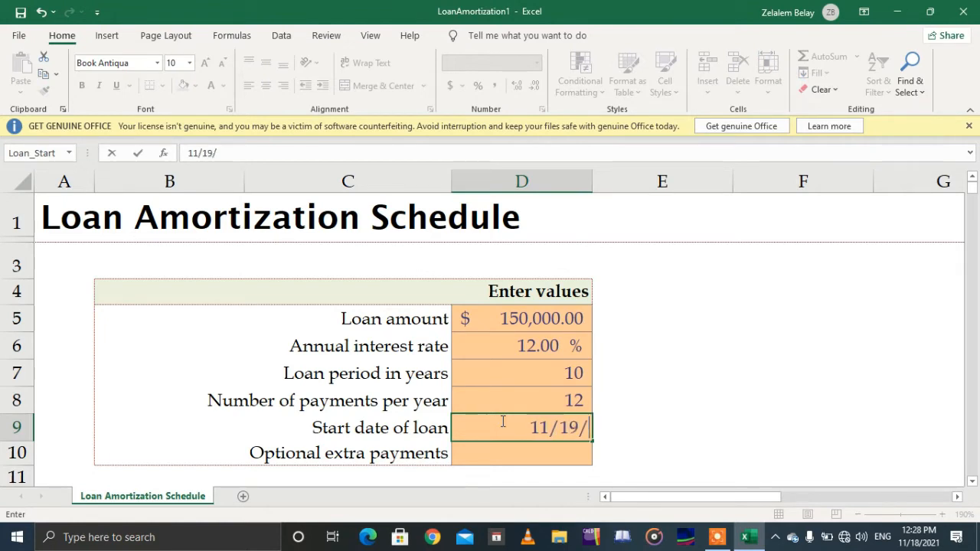
pyautogui.write('20')
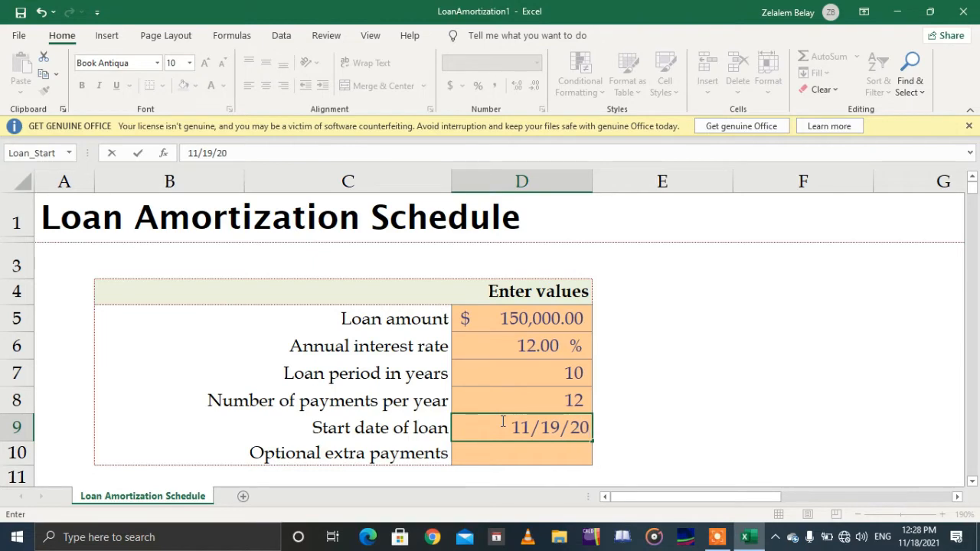
pyautogui.write('21')
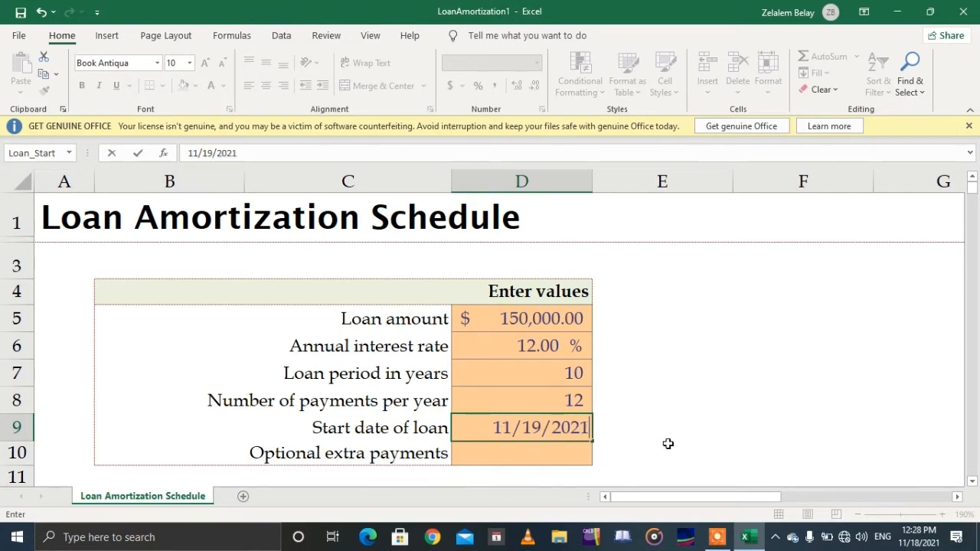
pyautogui.click(540, 457)
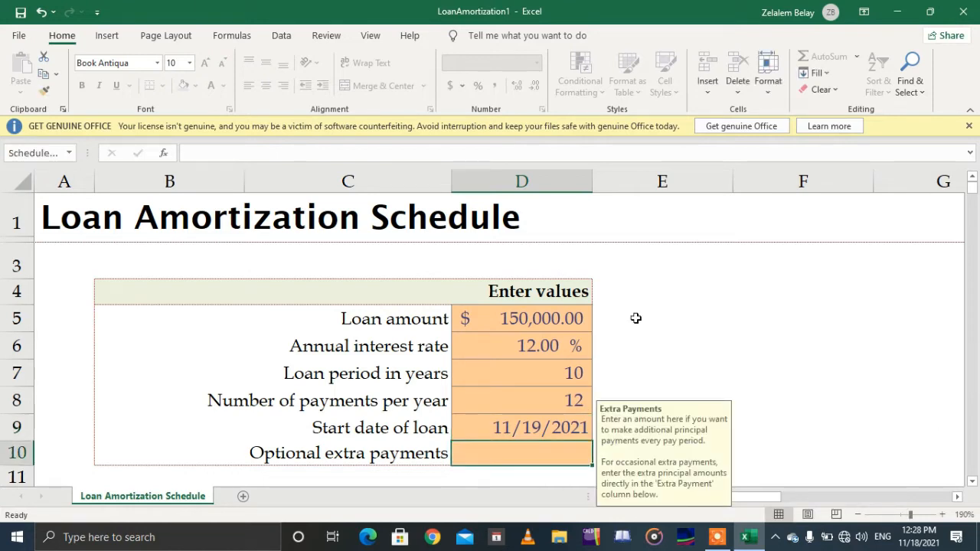
pyautogui.click(969, 125)
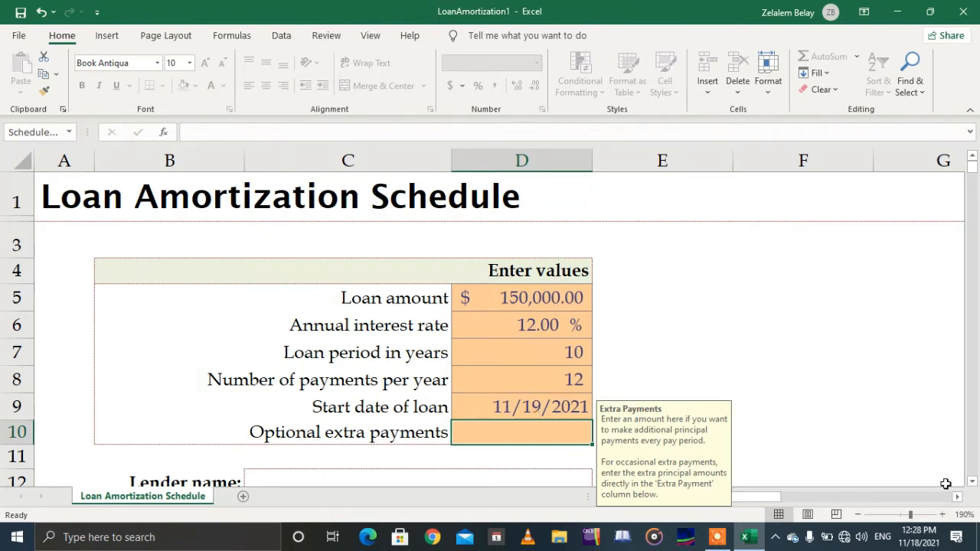
# - Examine the loan summary's scheduled payment, number of payments and total interest against the entered loan values
pyautogui.moveTo(910, 515); pyautogui.dragTo(901, 515)
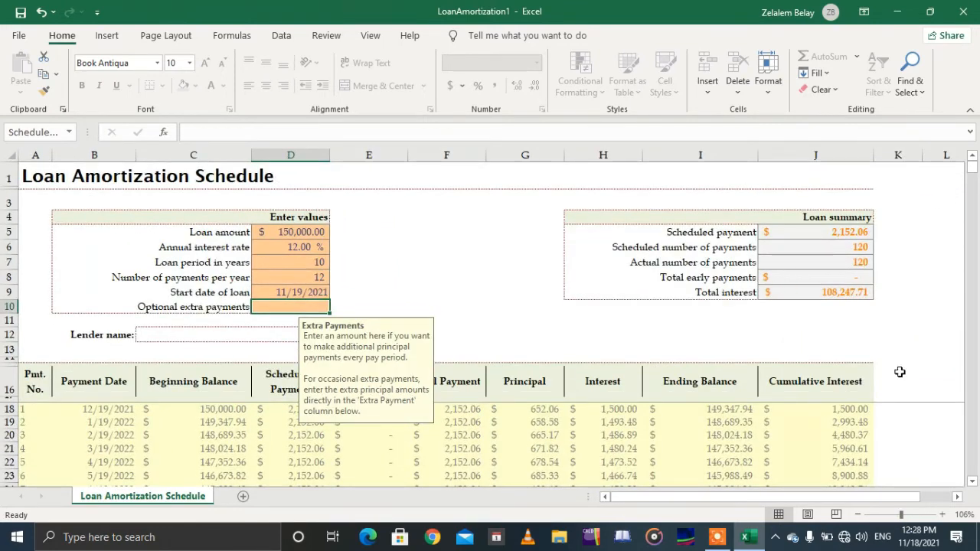
pyautogui.moveTo(901, 515); pyautogui.dragTo(910, 517)
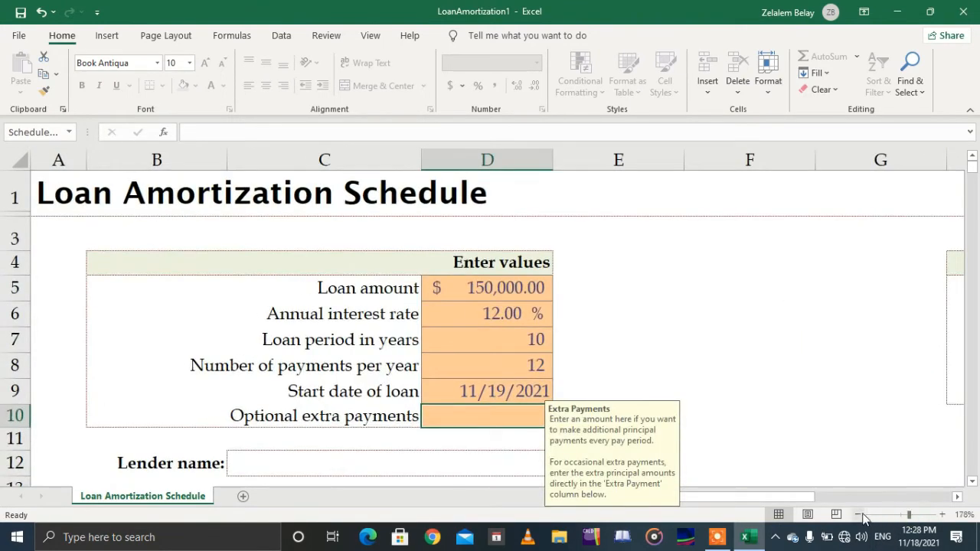
pyautogui.moveTo(804, 496); pyautogui.dragTo(953, 495)
pyautogui.click(917, 516)
pyautogui.moveTo(857, 498); pyautogui.dragTo(911, 516)
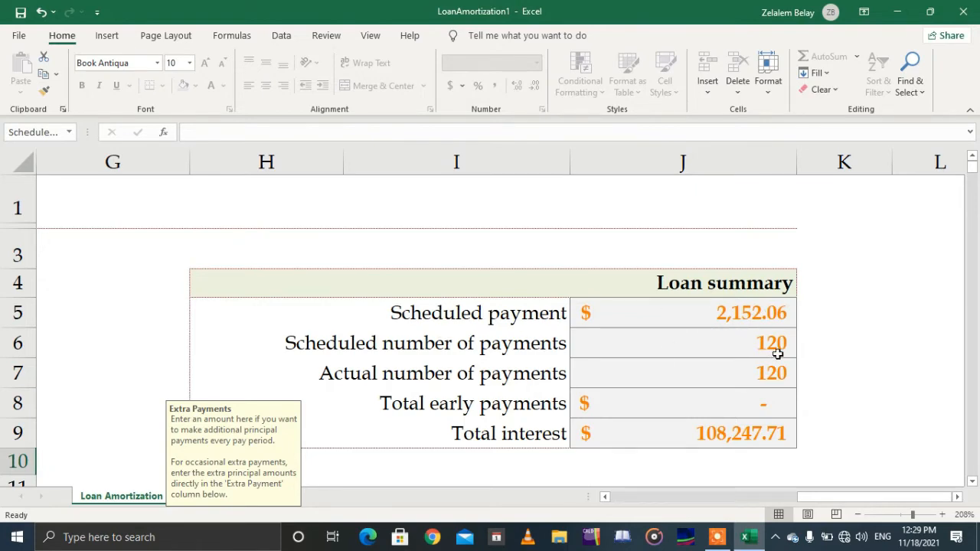
pyautogui.moveTo(816, 498); pyautogui.dragTo(614, 498)
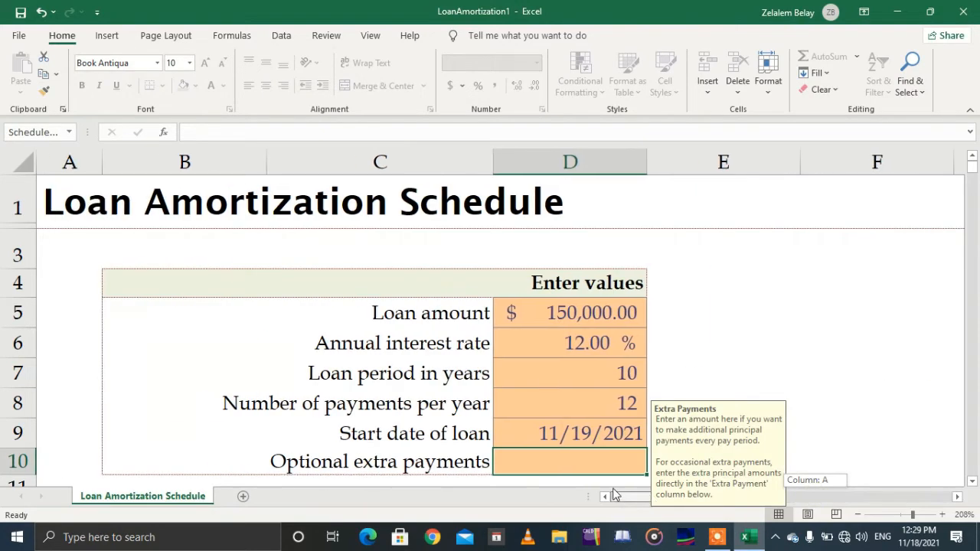
pyautogui.click(548, 312)
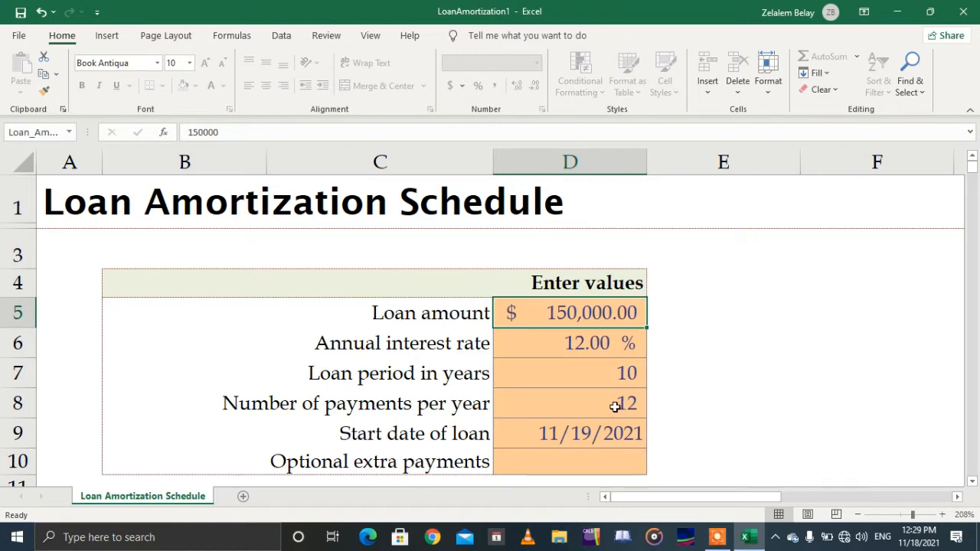
pyautogui.moveTo(678, 497); pyautogui.dragTo(915, 498)
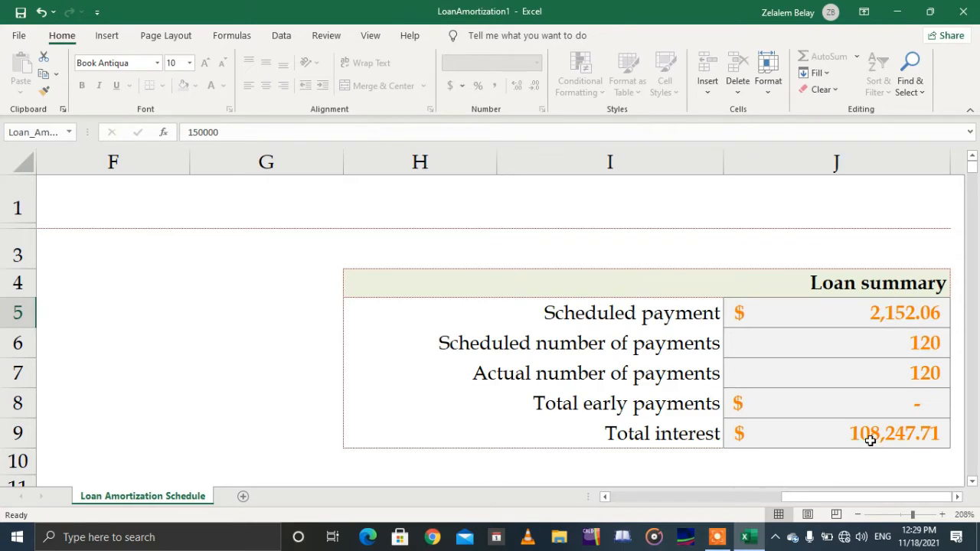
pyautogui.moveTo(851, 498); pyautogui.dragTo(721, 508)
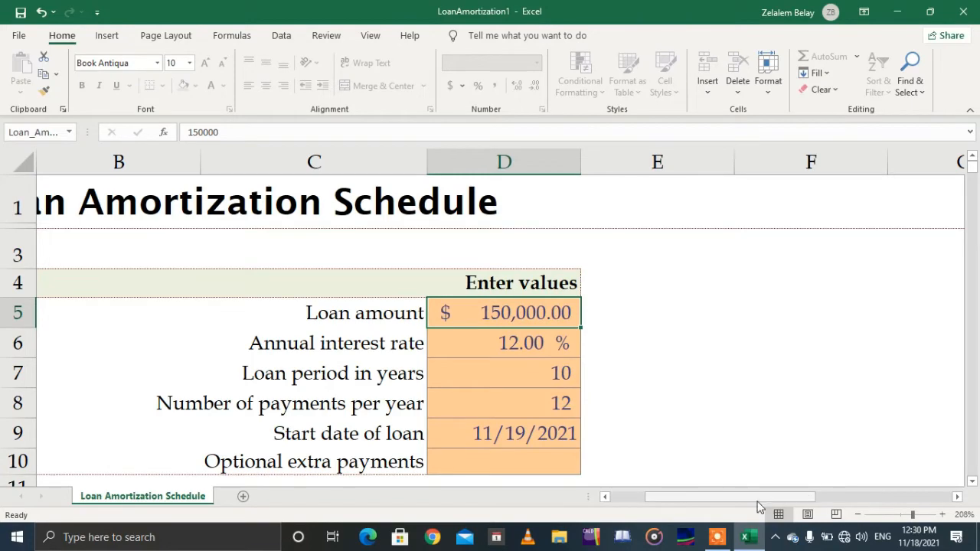
pyautogui.moveTo(761, 507); pyautogui.dragTo(898, 506)
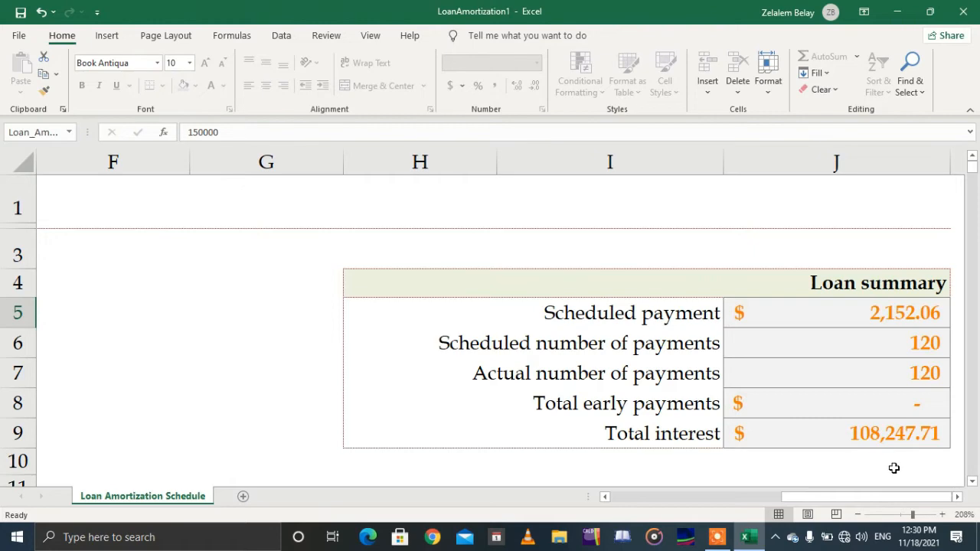
pyautogui.moveTo(847, 497); pyautogui.dragTo(636, 499)
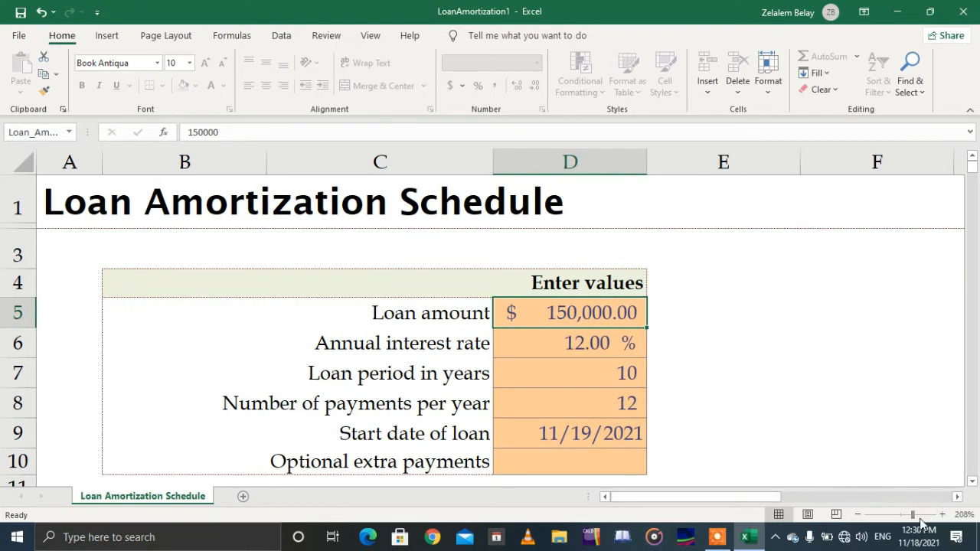
pyautogui.moveTo(911, 516); pyautogui.dragTo(904, 519)
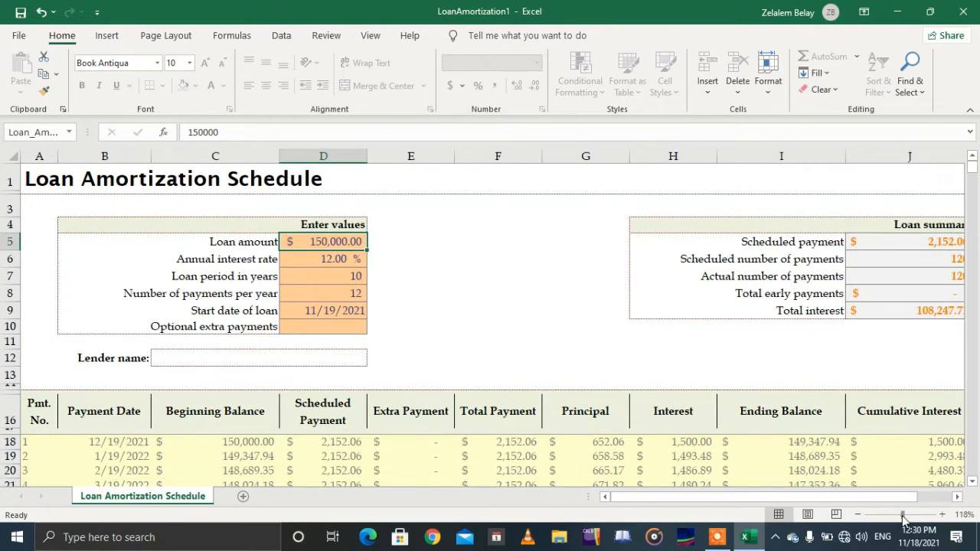
# - Try a loan period of 6 years to compare the loan summary, and undo the change
pyautogui.moveTo(837, 499); pyautogui.dragTo(888, 497)
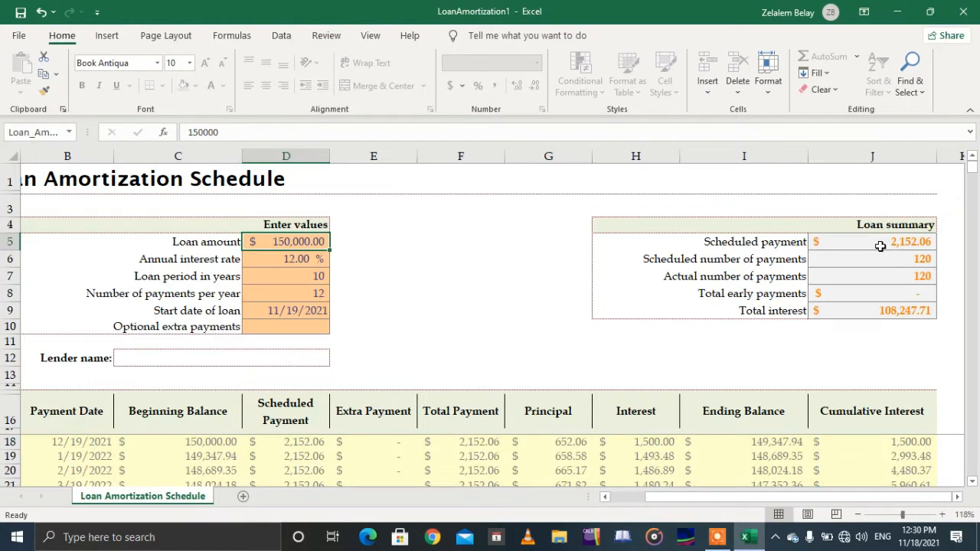
pyautogui.click(303, 280)
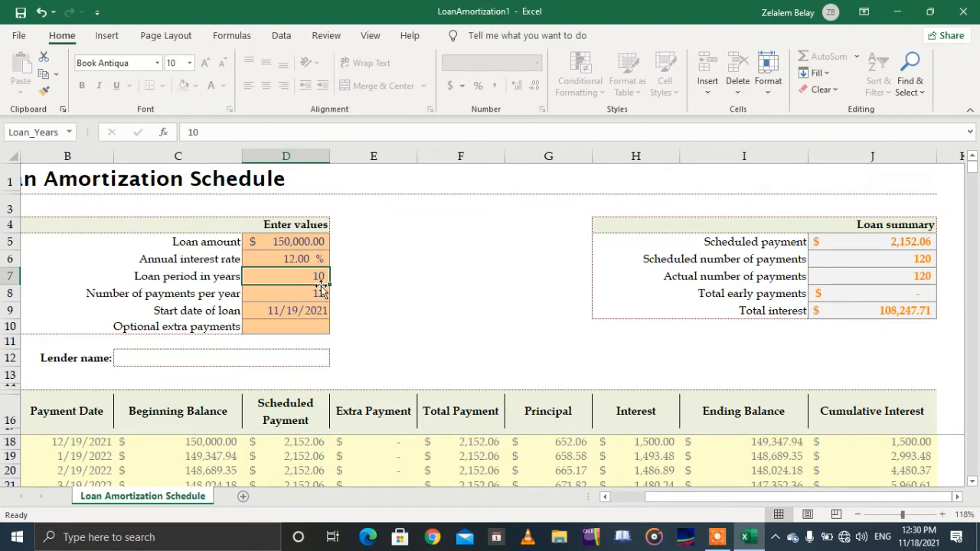
pyautogui.write('6')
pyautogui.hotkey('ctrl', 'Return')
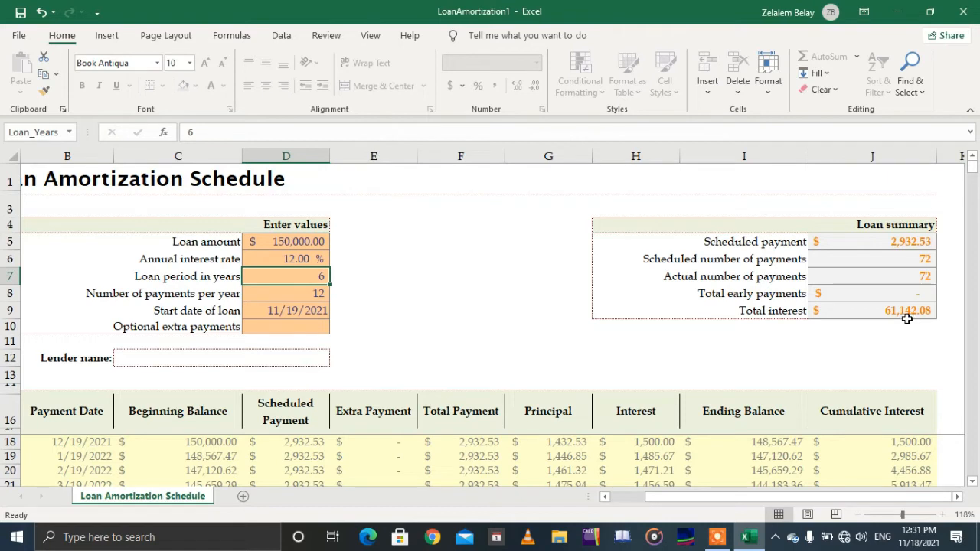
pyautogui.hotkey('ctrl', 'z')
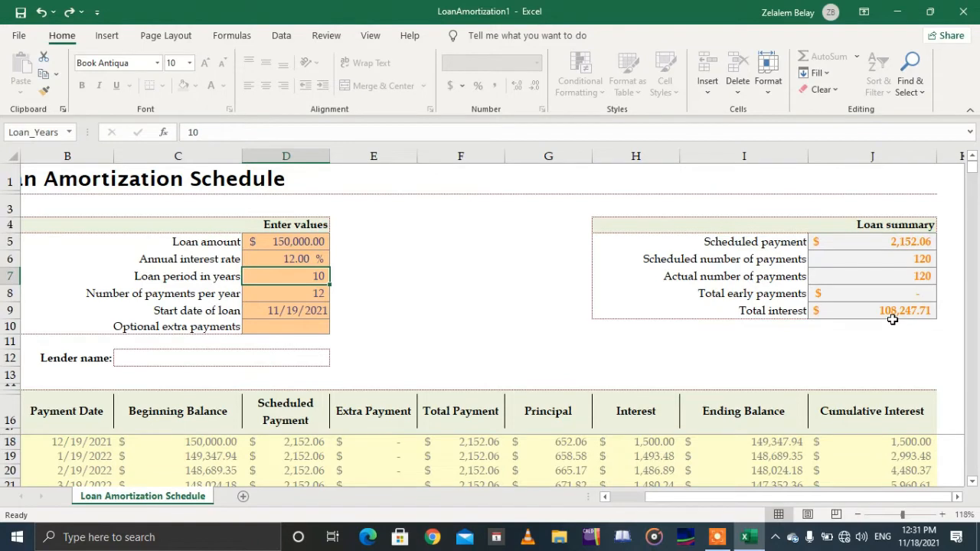
# - Try loan periods of 6 and 4 years in turn to compare the scheduled payment and total interest
pyautogui.write('6')
pyautogui.hotkey('ctrl', 'Return')
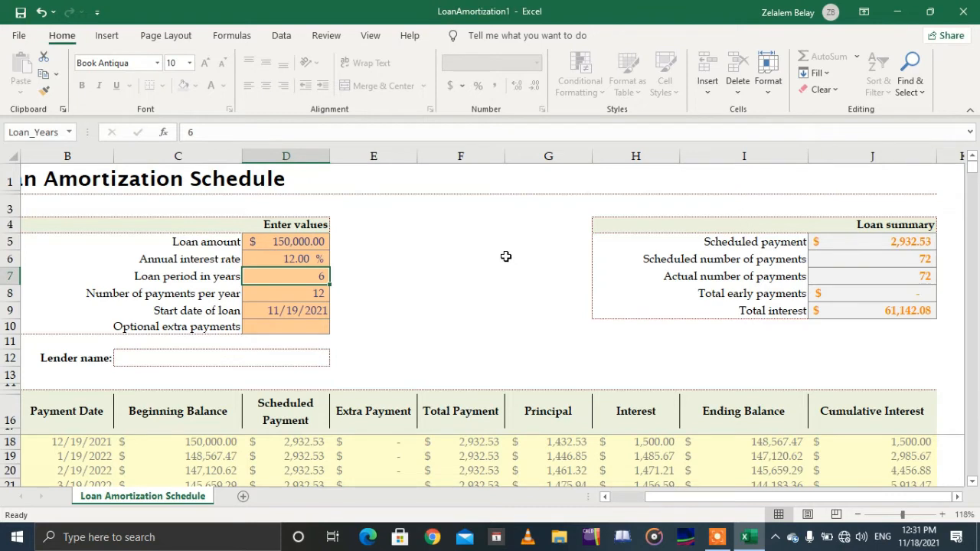
pyautogui.write('4')
pyautogui.hotkey('ctrl', 'Return')
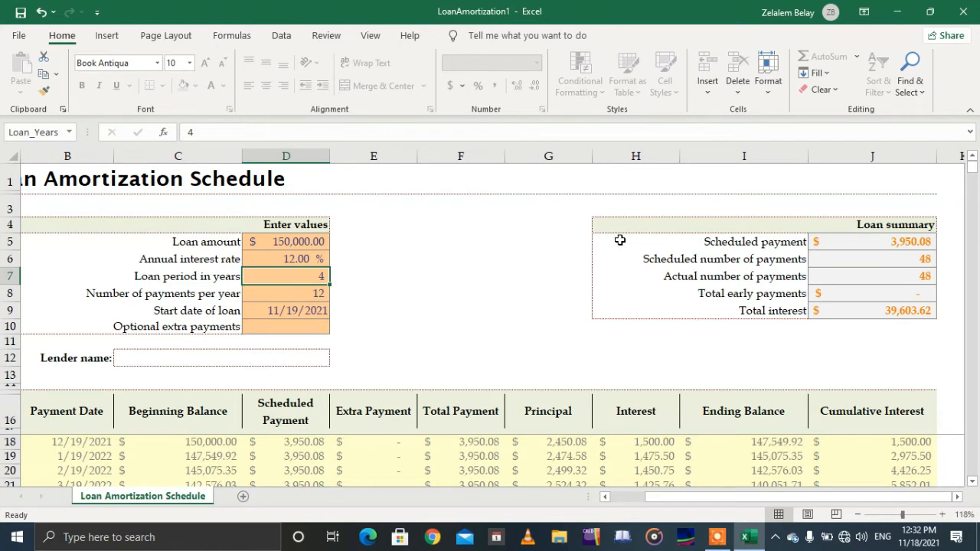
# - Set the loan period to 5 years and check the final payment rows of the amortization schedule
pyautogui.write('5')
pyautogui.press('Return')
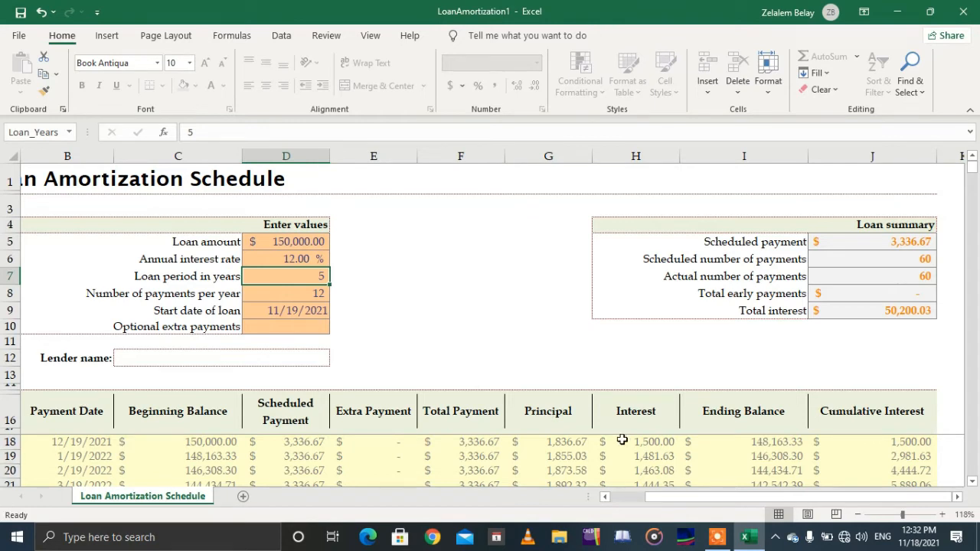
pyautogui.click(972, 483)
pyautogui.moveTo(971, 483); pyautogui.dragTo(971, 483)
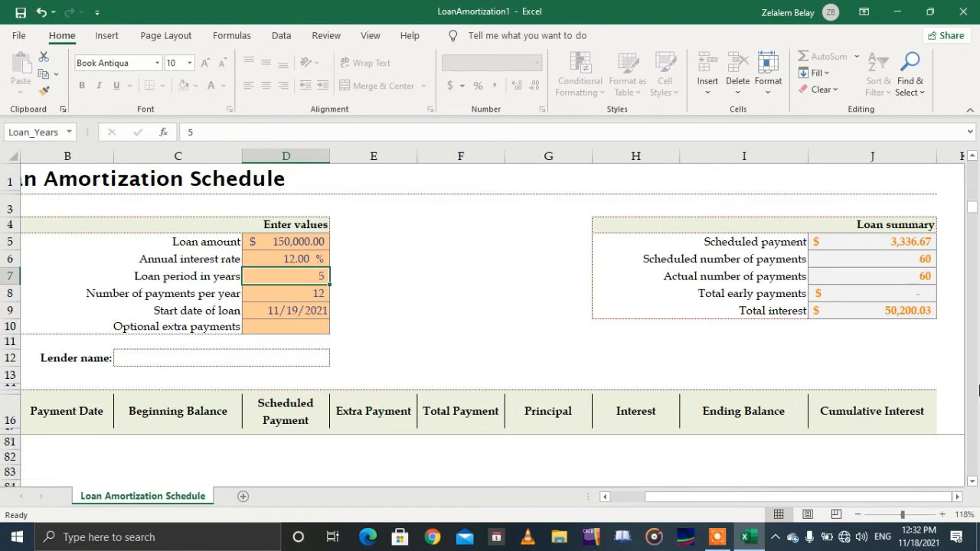
pyautogui.moveTo(973, 157); pyautogui.dragTo(973, 157)
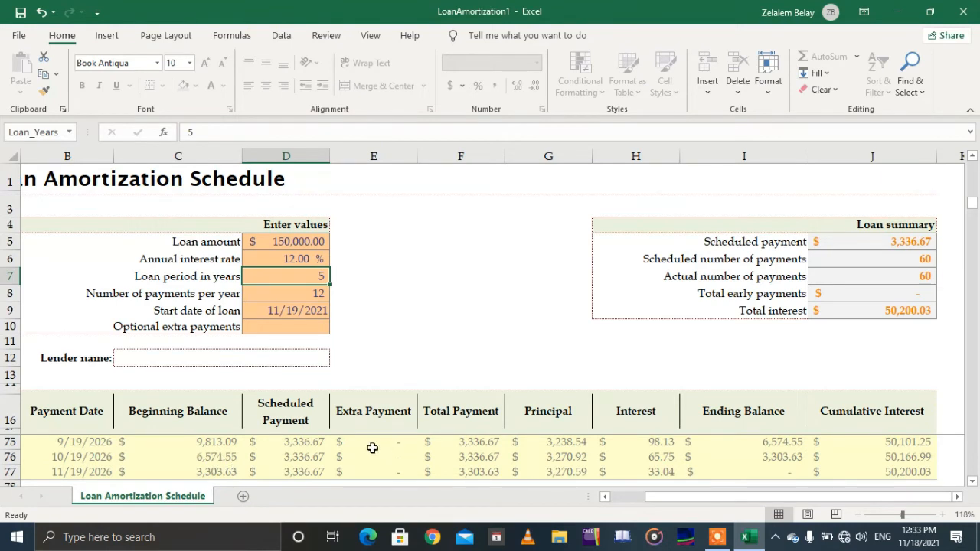
pyautogui.moveTo(972, 157); pyautogui.dragTo(975, 163)
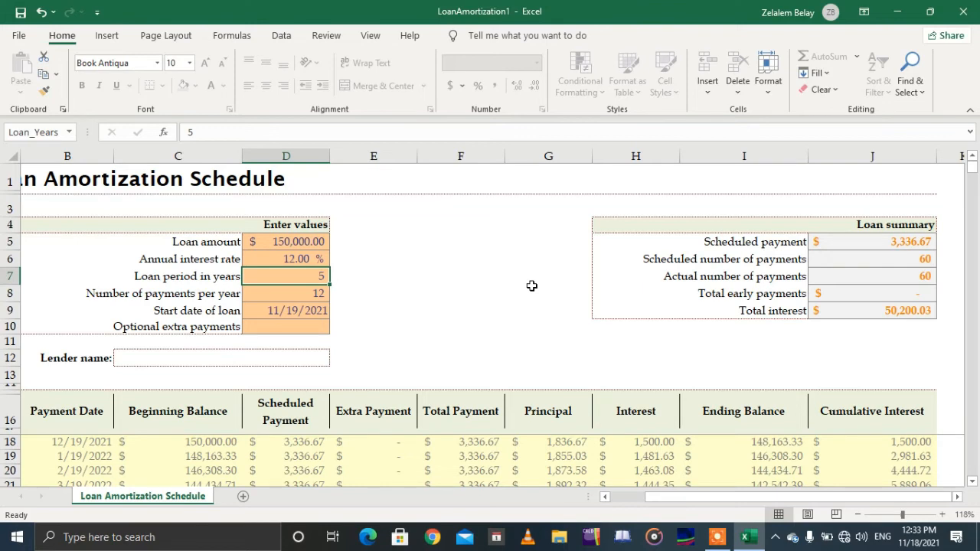
# - Enter ABC CA as the lender name below the loan values
pyautogui.click(298, 260)
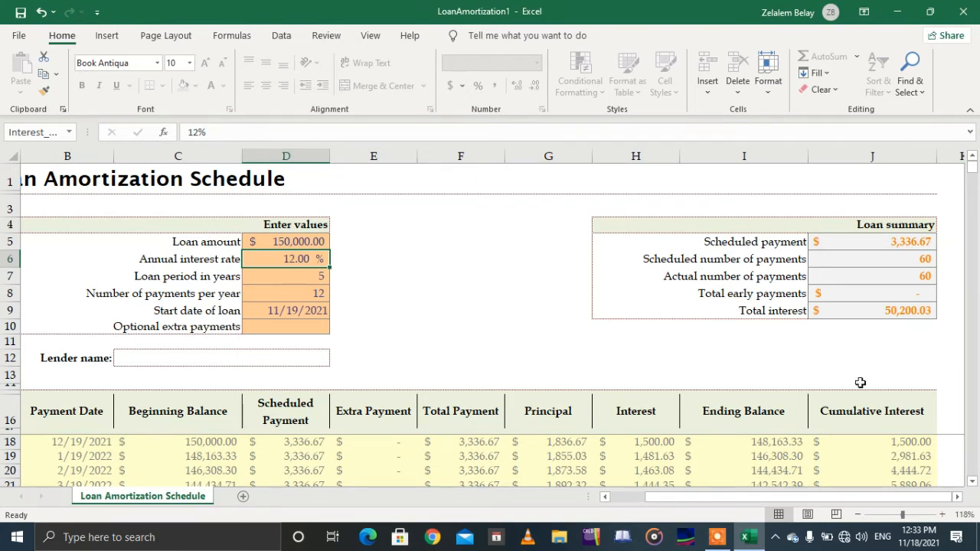
pyautogui.click(150, 358)
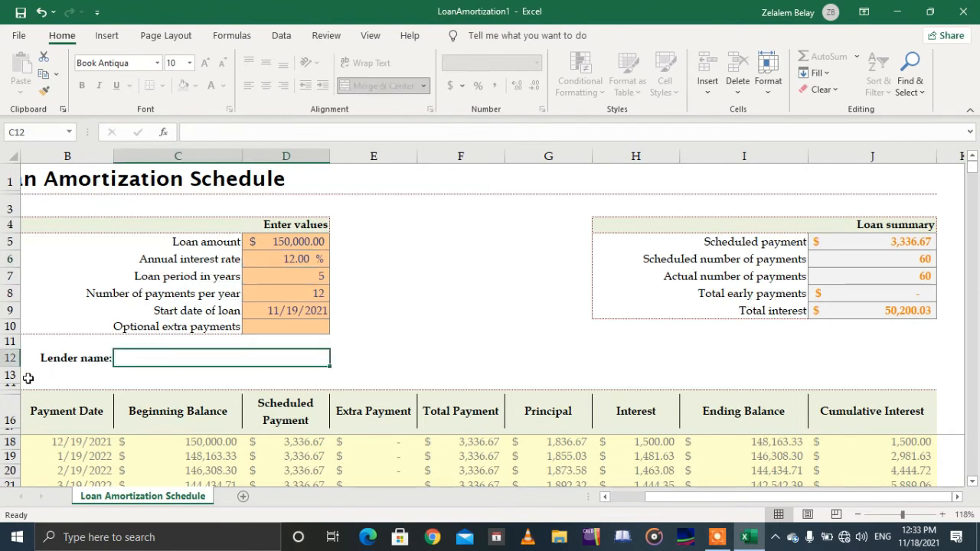
pyautogui.write('ABA')
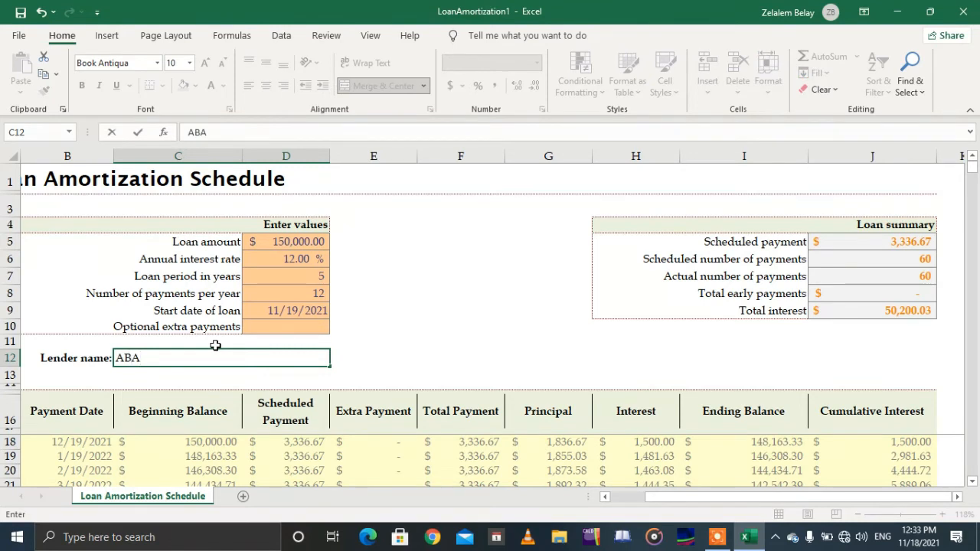
pyautogui.press('BackSpace')
pyautogui.write('C CA')
pyautogui.hotkey('ctrl', 'Return')
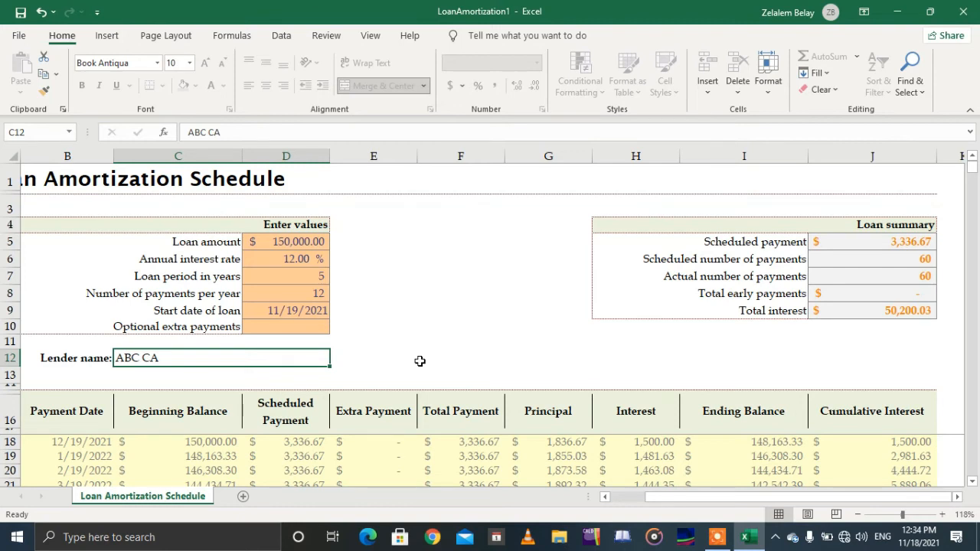
# - Try an optional extra payment of 40, comparing the loan summary with and without it, and leave the extra payment undone
pyautogui.click(298, 328)
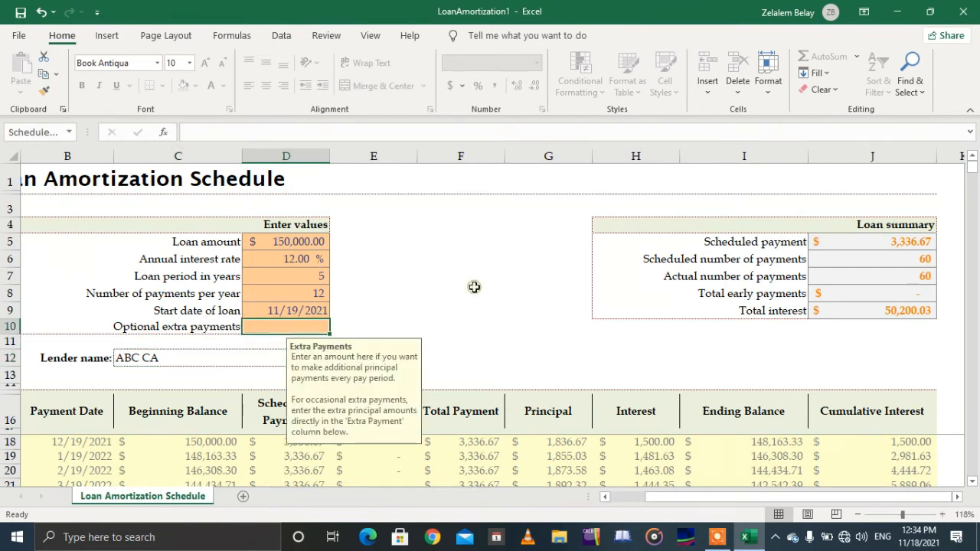
pyautogui.click(286, 310)
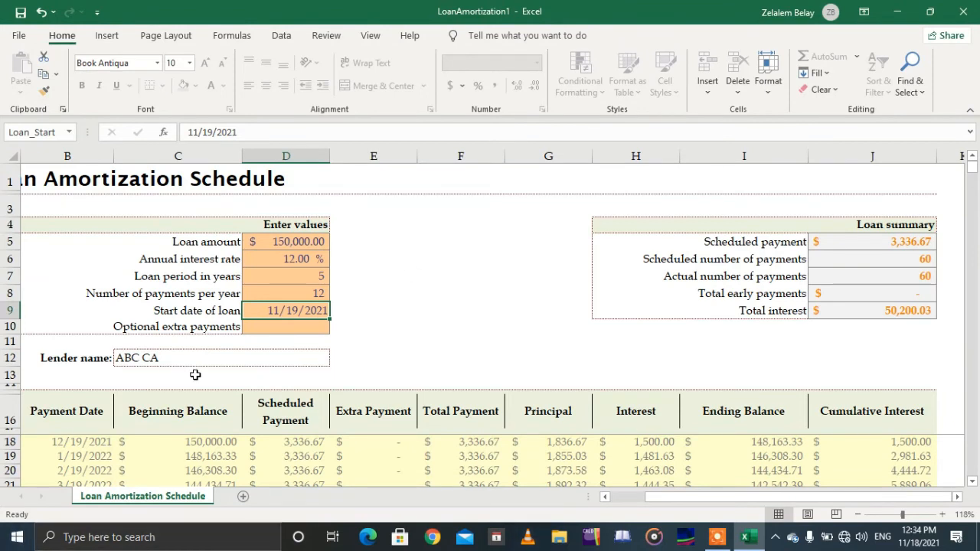
pyautogui.click(287, 331)
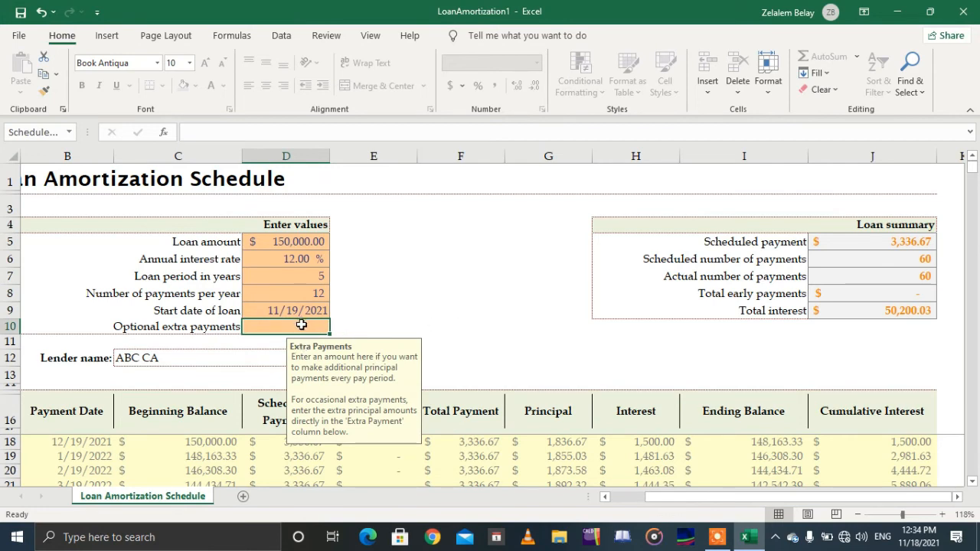
pyautogui.write('40')
pyautogui.hotkey('ctrl', 'Return')
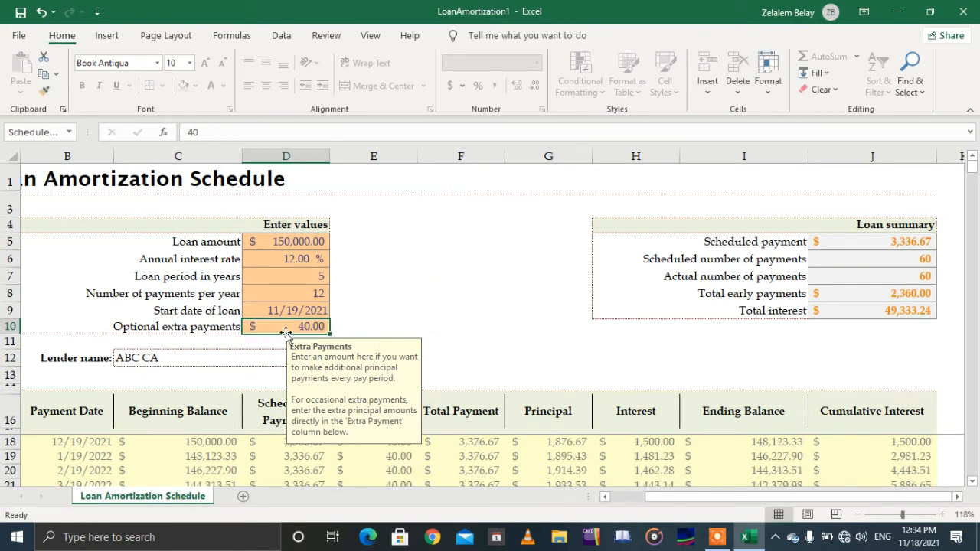
pyautogui.hotkey('ctrl', 'z')
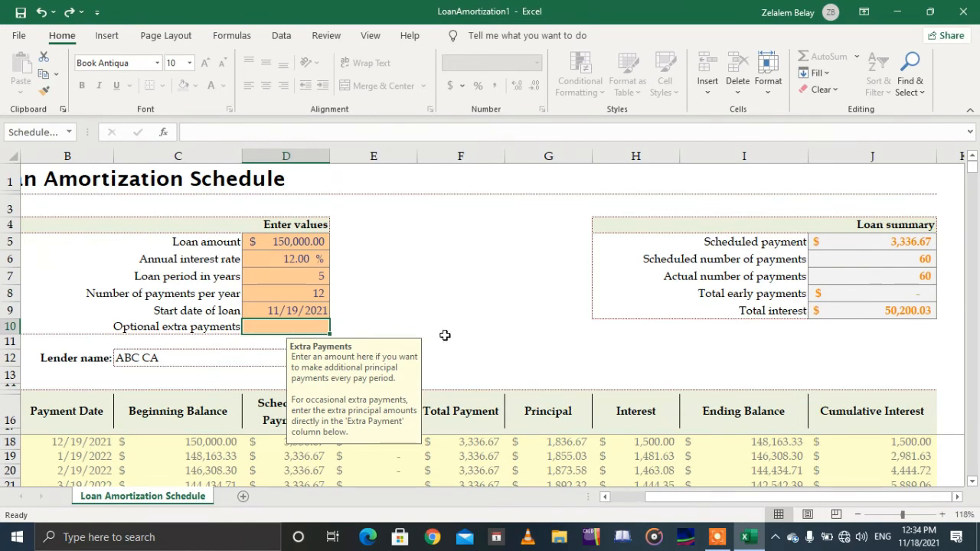
pyautogui.hotkey('ctrl', 'y')
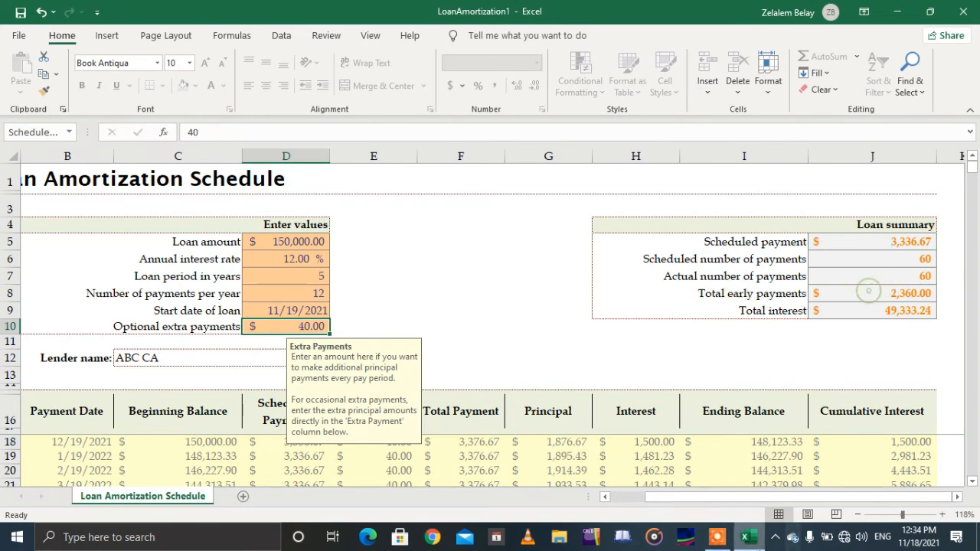
pyautogui.moveTo(748, 538)
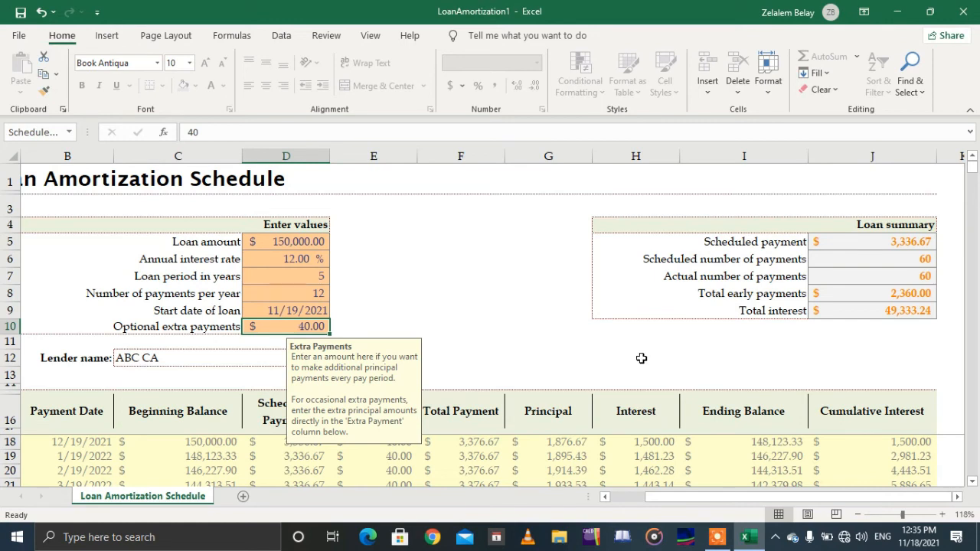
pyautogui.hotkey('ctrl', 'z')
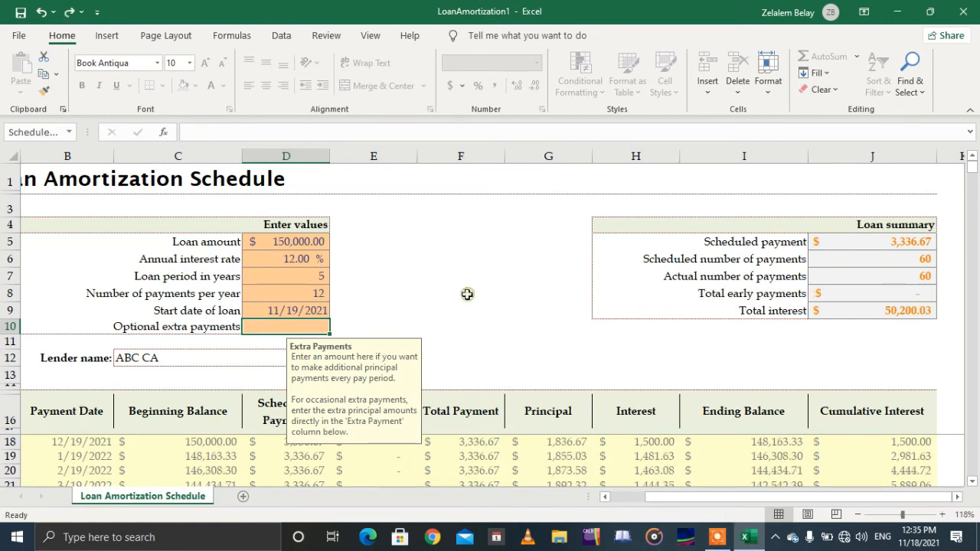
pyautogui.click(312, 262)
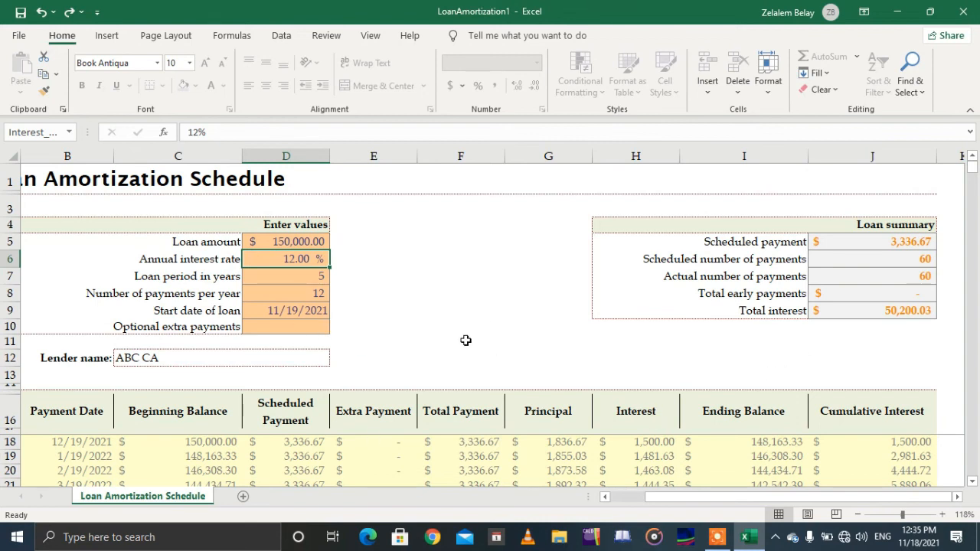
pyautogui.click(214, 359)
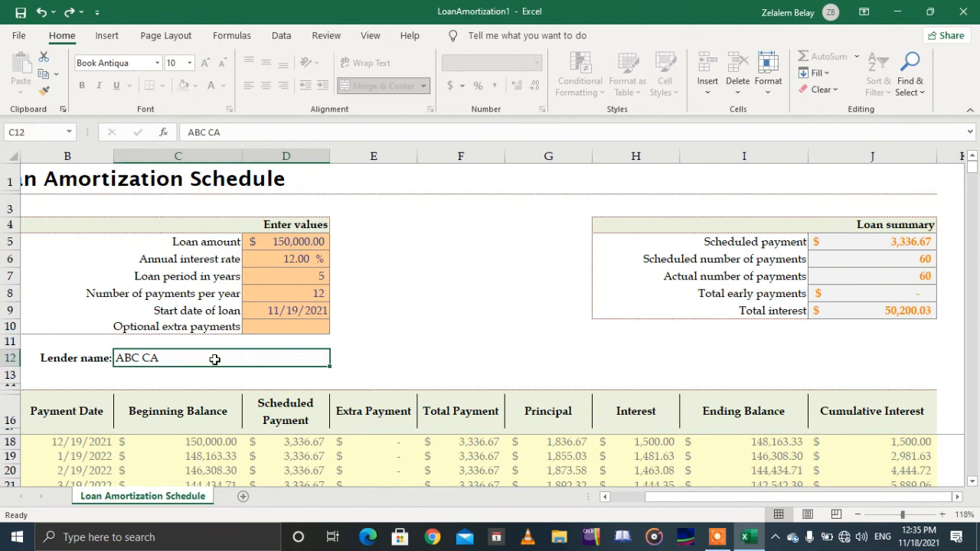
pyautogui.doubleClick(215, 358)
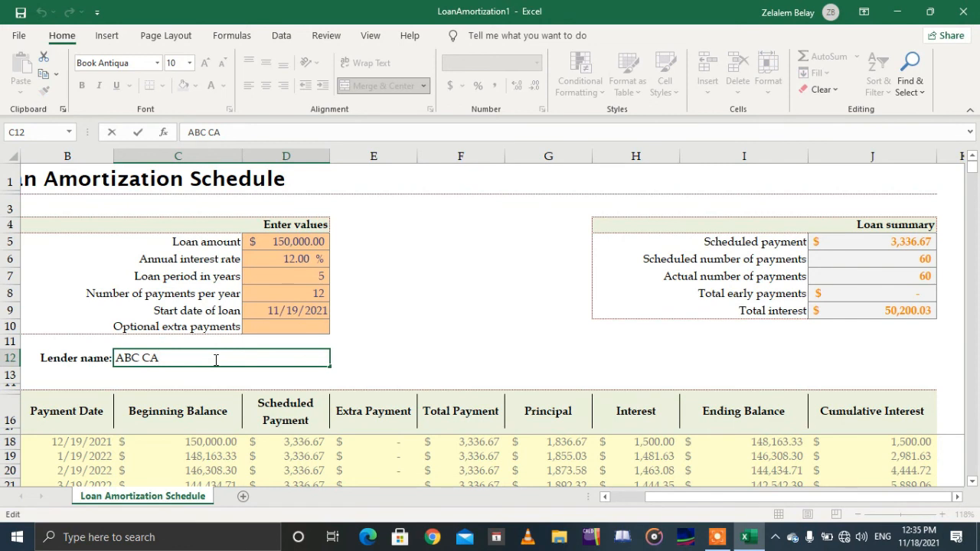
pyautogui.click(313, 277)
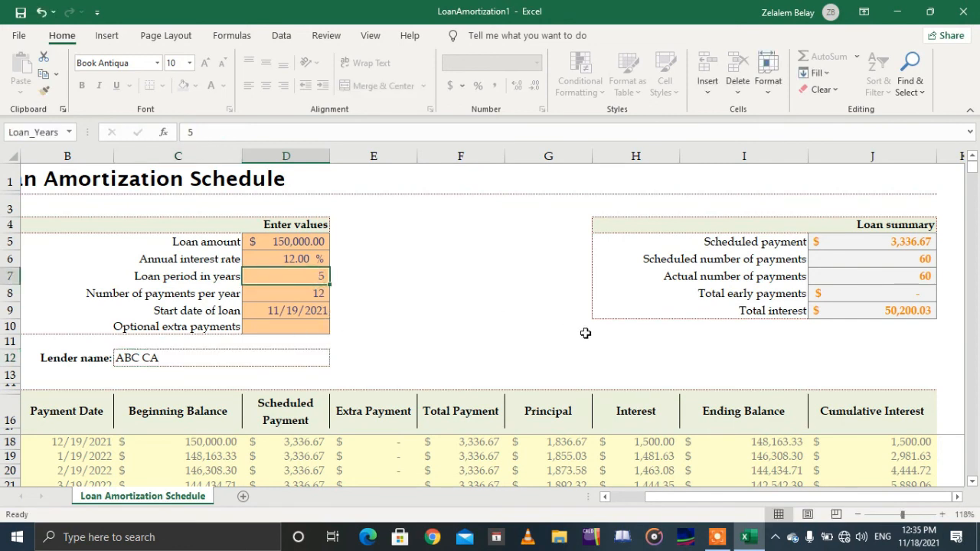